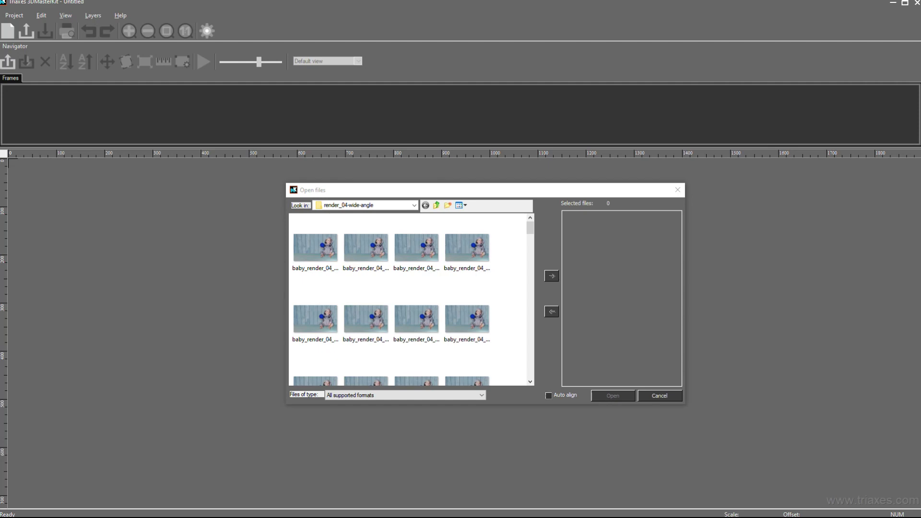
# Select frames baby_render_04_0001 through 0120 and open all 120 of them.
pyautogui.click(315, 247)
pyautogui.moveTo(529, 231); pyautogui.dragTo(531, 394)
pyautogui.keyDown('shift'); pyautogui.click(464, 364); pyautogui.keyUp('shift')
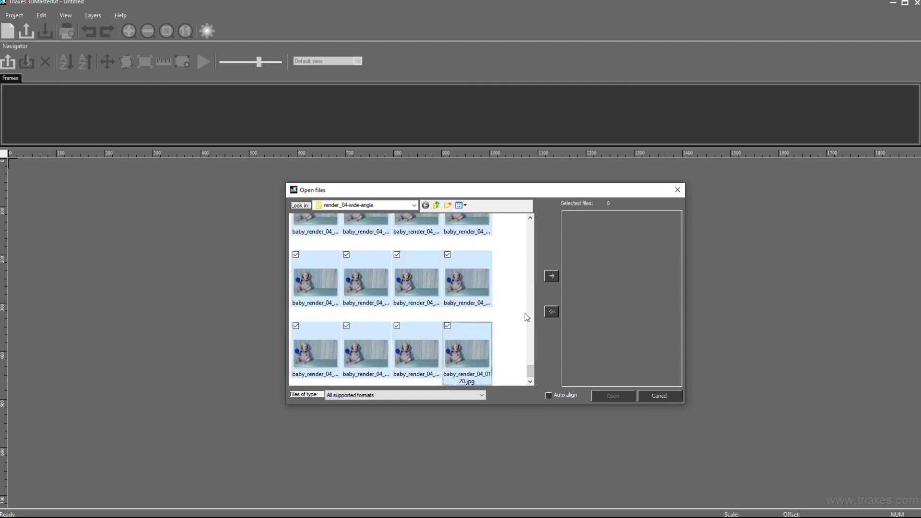
pyautogui.click(551, 275)
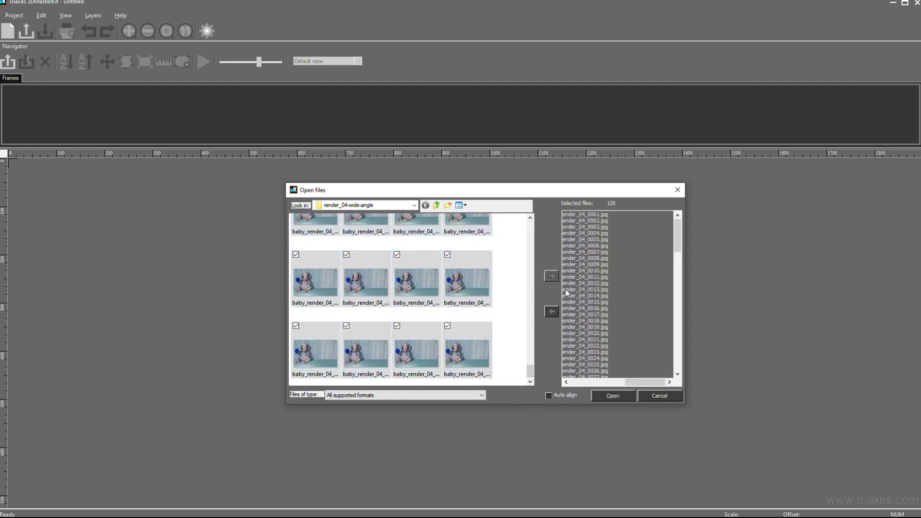
pyautogui.click(620, 394)
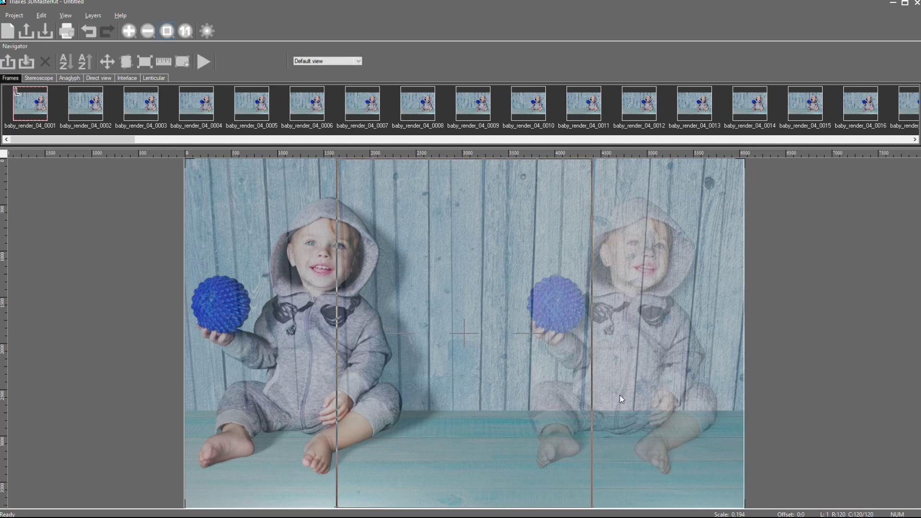
# Play the 120-frame sequence as an animation, then stop it.
pyautogui.click(203, 62)
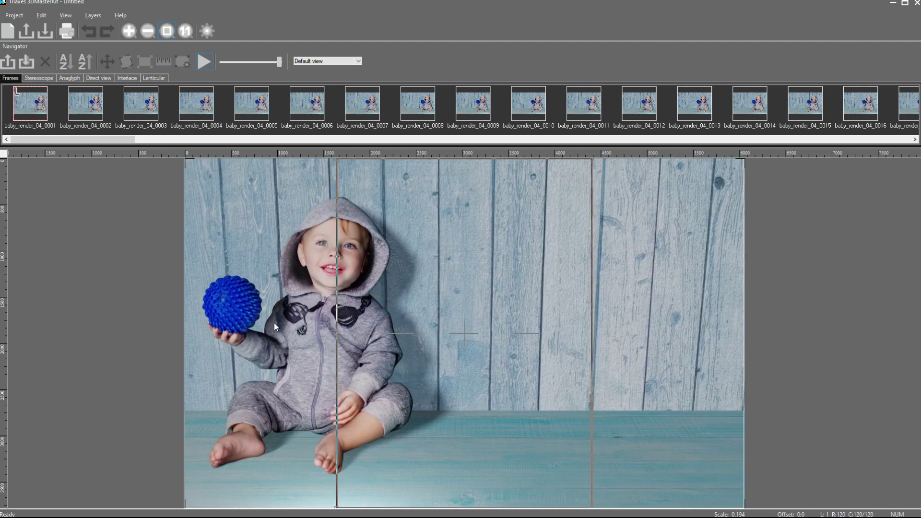
pyautogui.click(204, 62)
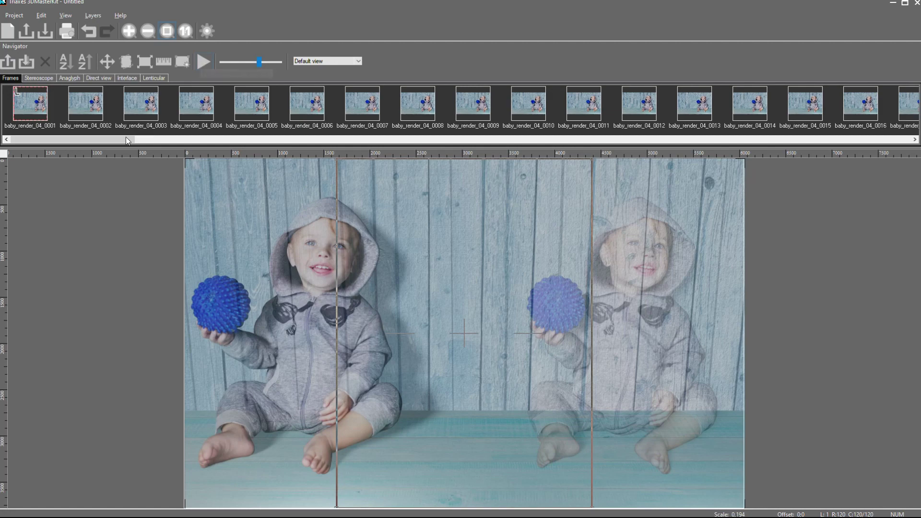
# Overlay frames 0001 and 0120, weighting the Navigator blend toward frame 0120.
pyautogui.click(27, 104)
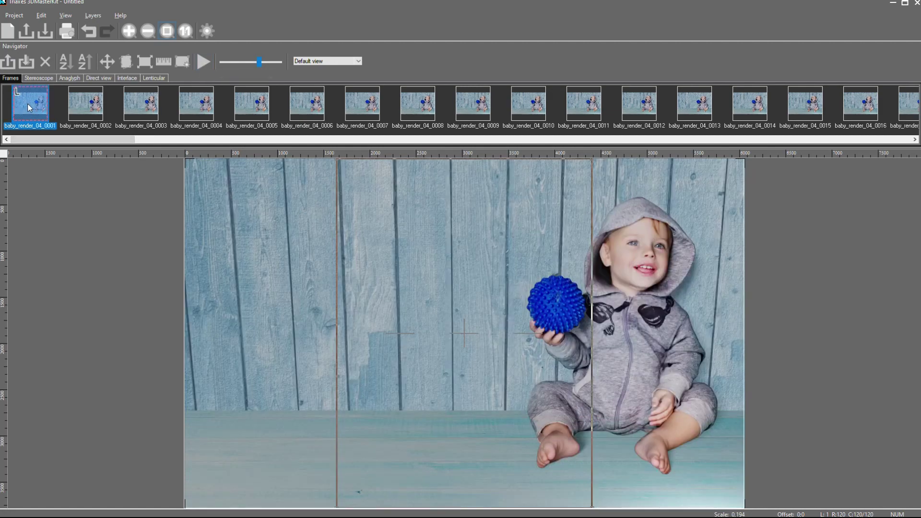
pyautogui.moveTo(67, 139); pyautogui.dragTo(750, 178)
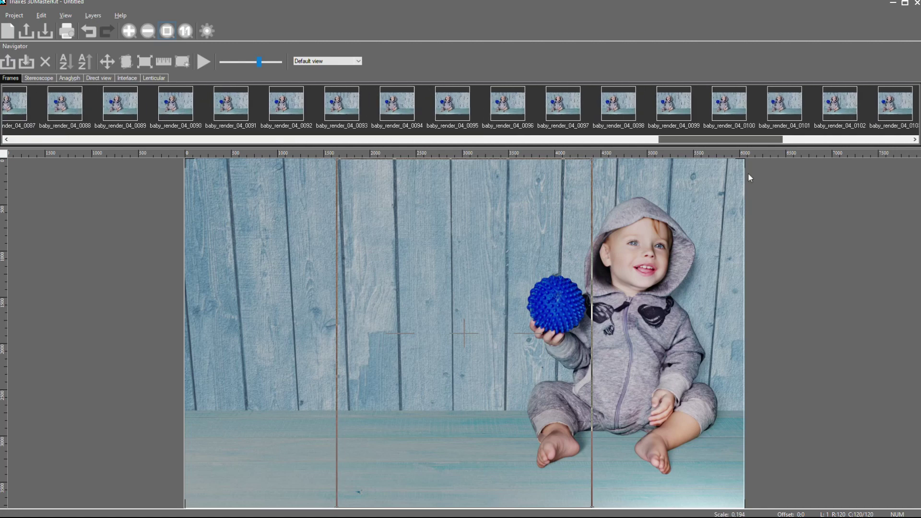
pyautogui.click(890, 100)
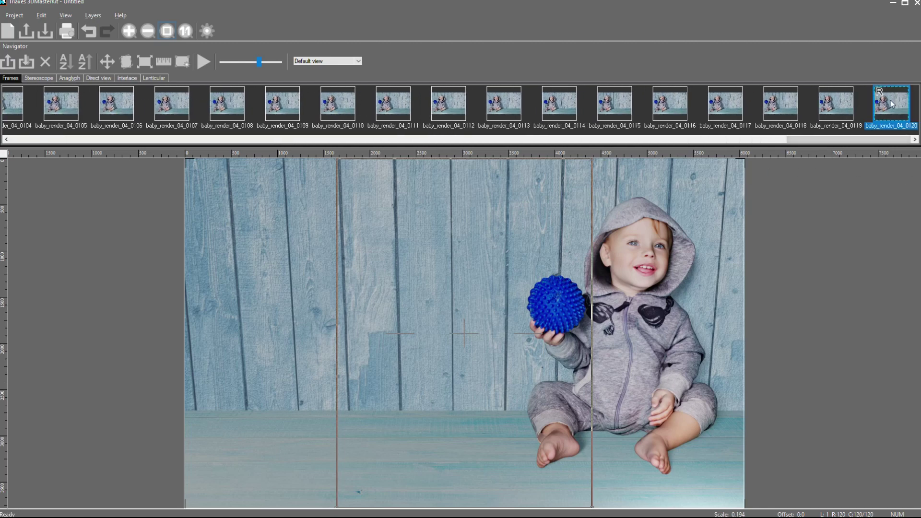
pyautogui.keyDown('shift'); pyautogui.click(890, 100); pyautogui.keyUp('shift')
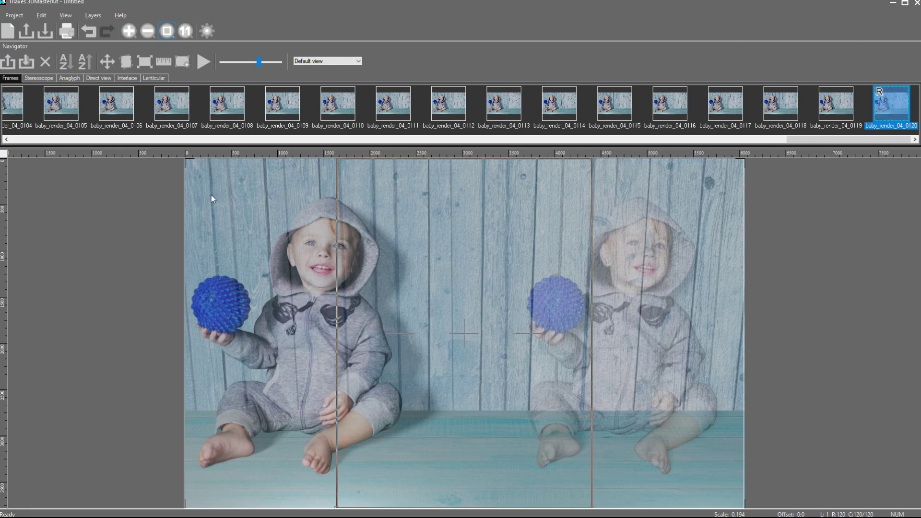
pyautogui.moveTo(259, 61)
pyautogui.mouseDown()
pyautogui.moveTo(239, 69)
pyautogui.moveTo(272, 64)
pyautogui.moveTo(234, 65)
pyautogui.moveTo(262, 67)
pyautogui.moveTo(251, 68)
pyautogui.mouseUp()
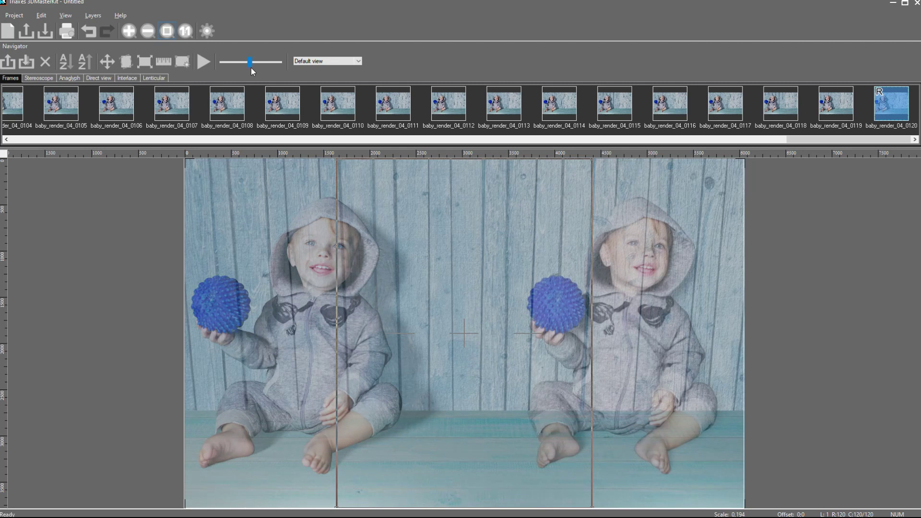
# Match the child's eyes with Move image, shifting frame 0120 to offset 3467:2.
pyautogui.click(108, 64)
pyautogui.scroll(3, 455, 259)
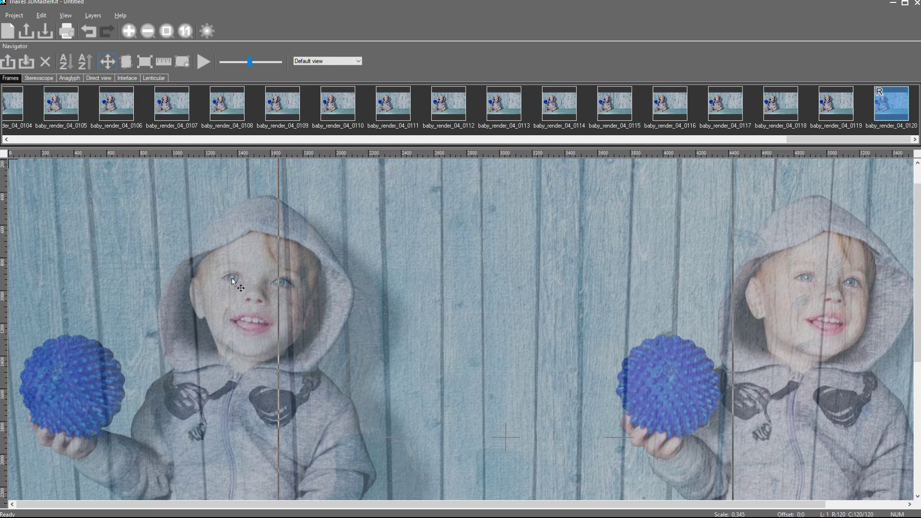
pyautogui.moveTo(251, 275); pyautogui.dragTo(805, 278)
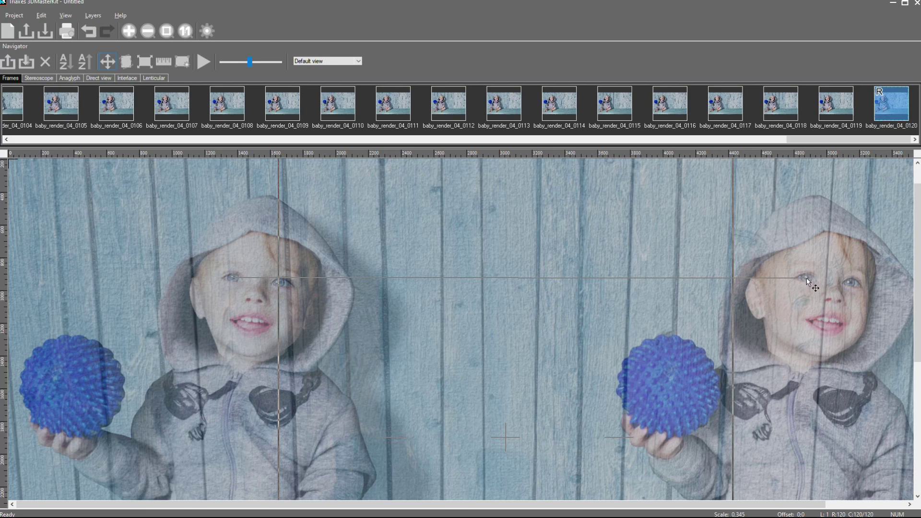
pyautogui.moveTo(806, 277); pyautogui.dragTo(806, 278)
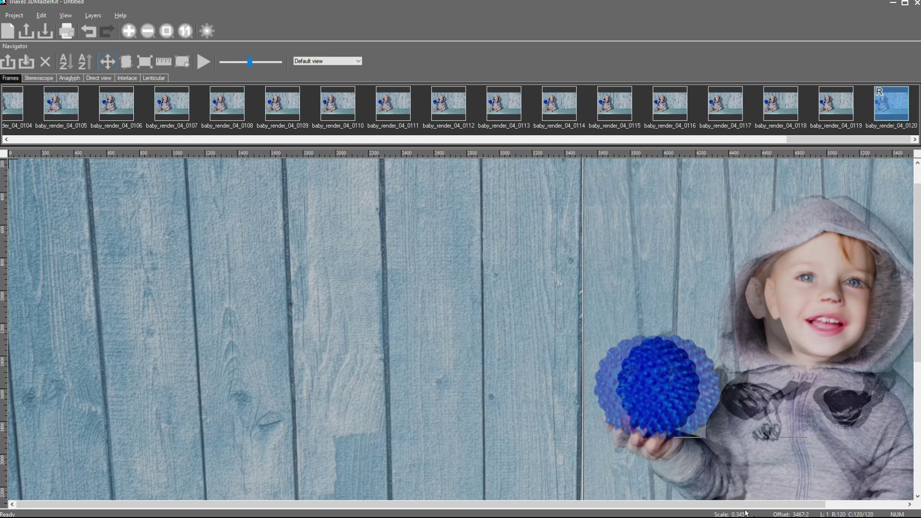
pyautogui.moveTo(776, 500); pyautogui.dragTo(858, 507)
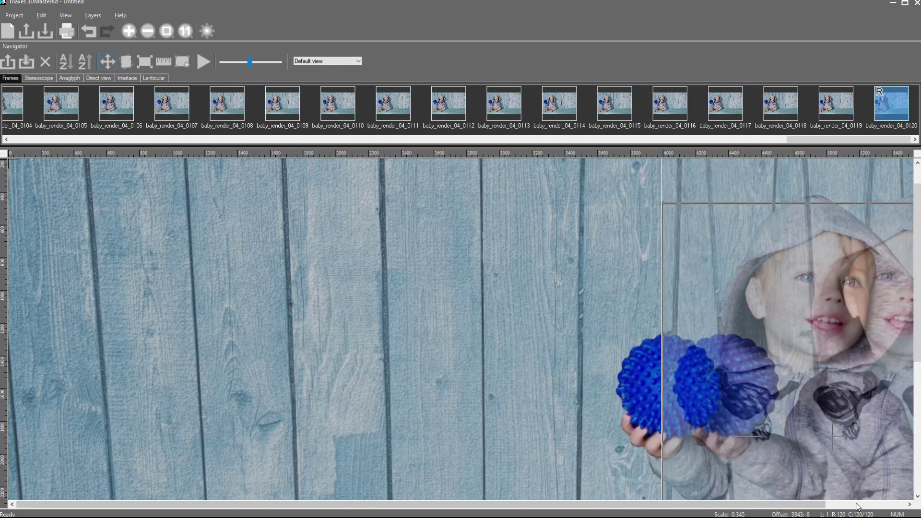
pyautogui.hotkey('ctrl', 'z')
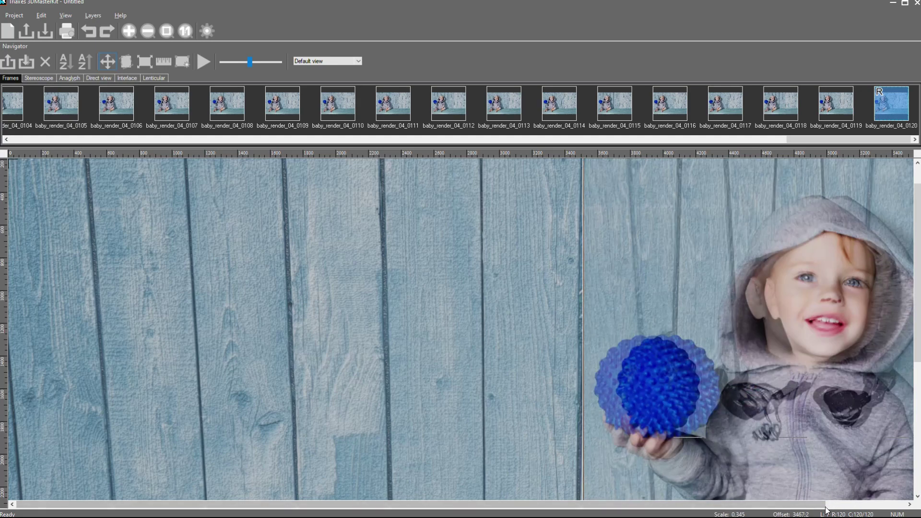
pyautogui.moveTo(822, 509); pyautogui.dragTo(854, 508)
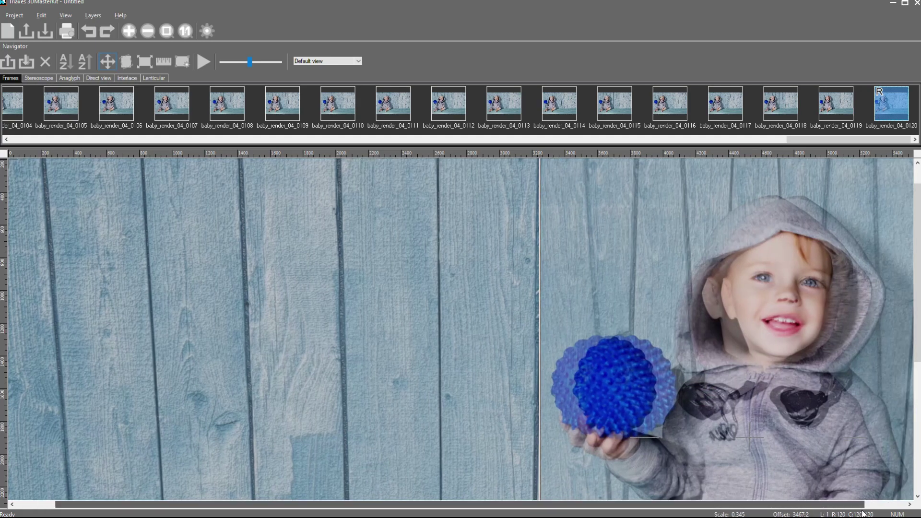
pyautogui.click(899, 504)
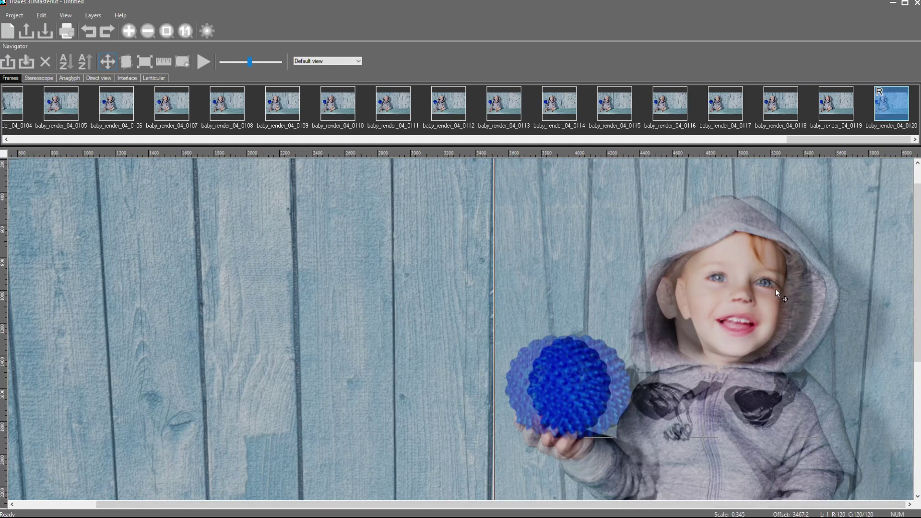
# Nudge frame 0120 three steps left and one step back right.
pyautogui.scroll(5, 774, 289)
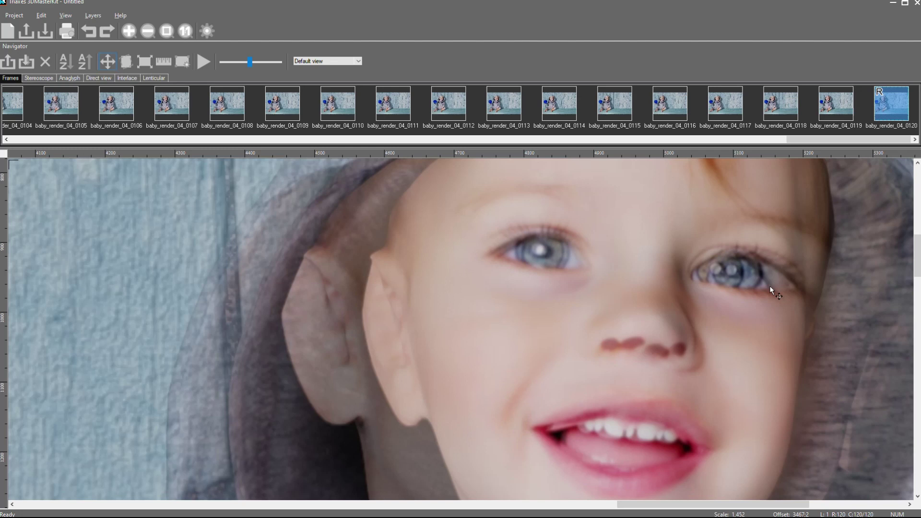
pyautogui.press('Left')
pyautogui.press('Left')
pyautogui.press('Left')
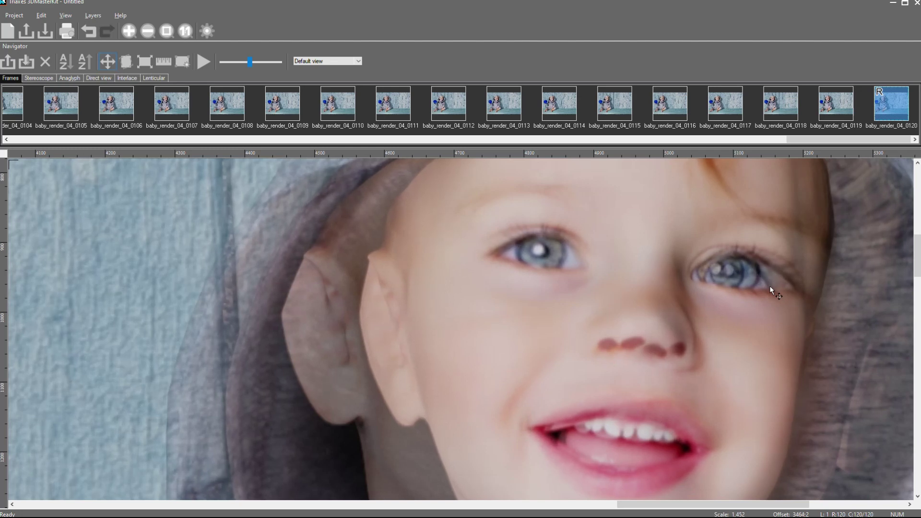
pyautogui.press('Left')
pyautogui.press('Left')
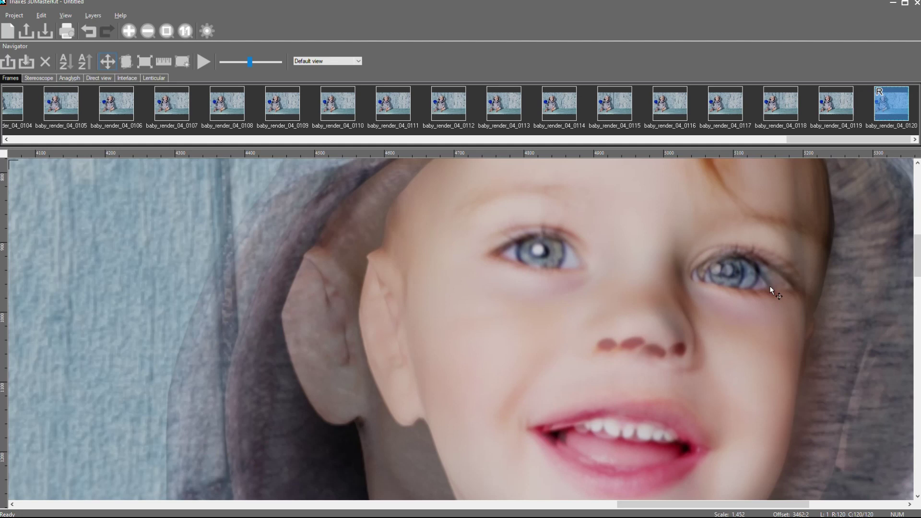
pyautogui.press('Left')
pyautogui.press('Left')
pyautogui.press('Left')
pyautogui.press('Left')
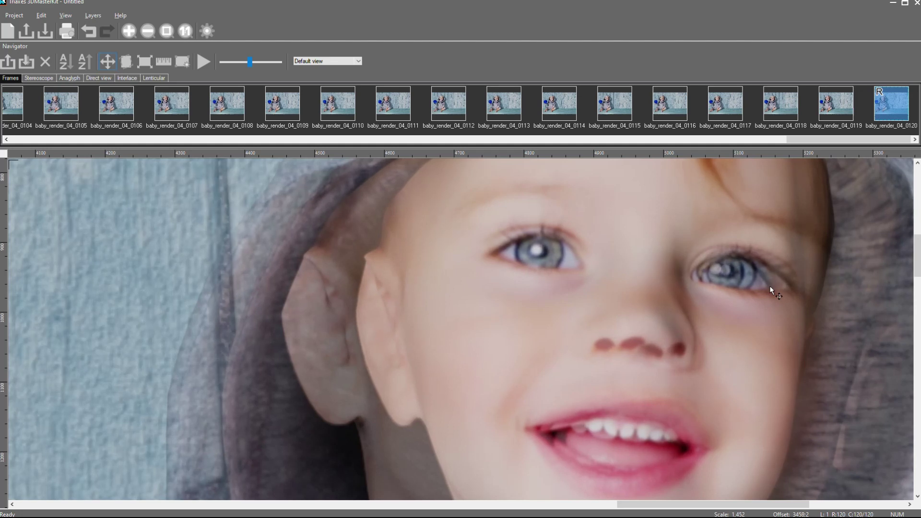
pyautogui.press('Right')
pyautogui.press('Right')
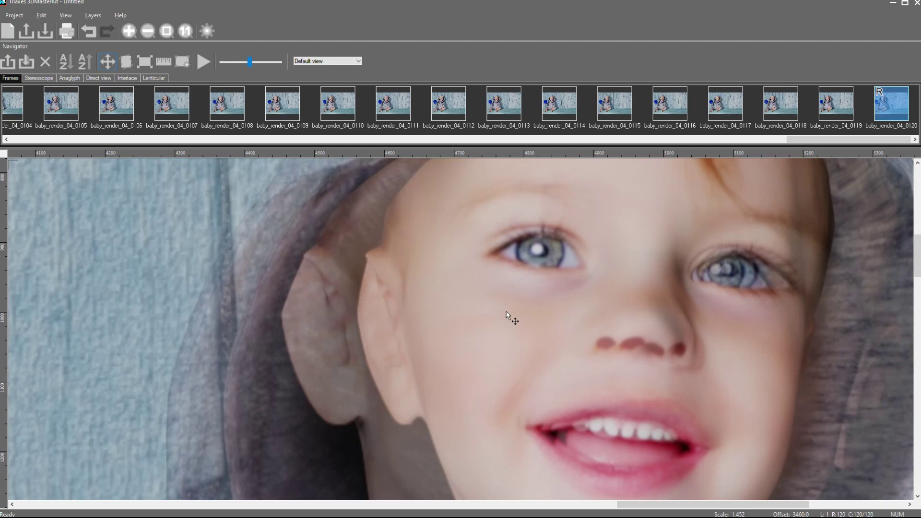
# Zoom out and ghost frame 0119 over the reference frame at offset 0:0.
pyautogui.scroll(-2, 475, 301)
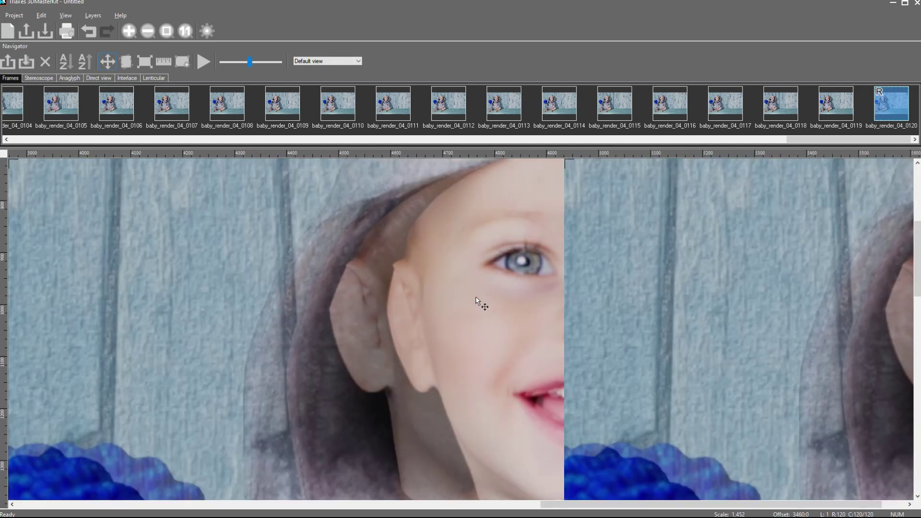
pyautogui.scroll(-2, 476, 298)
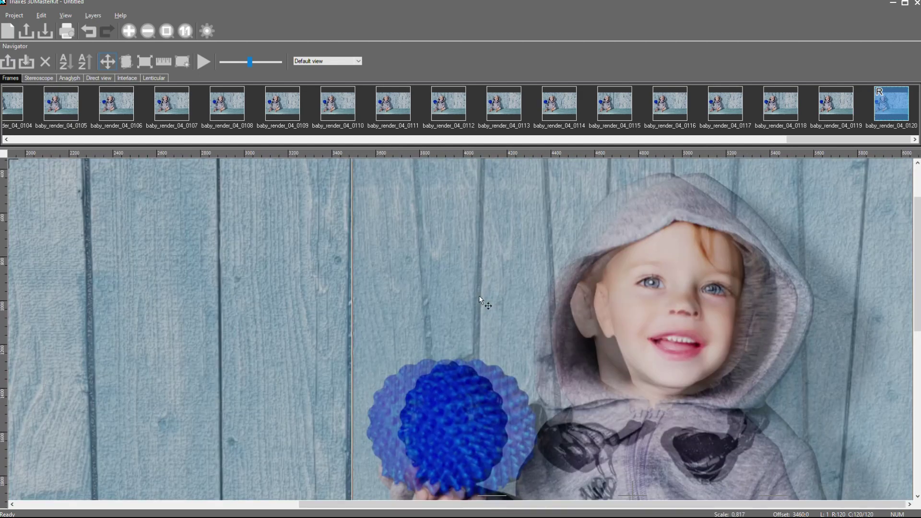
pyautogui.scroll(-3, 478, 295)
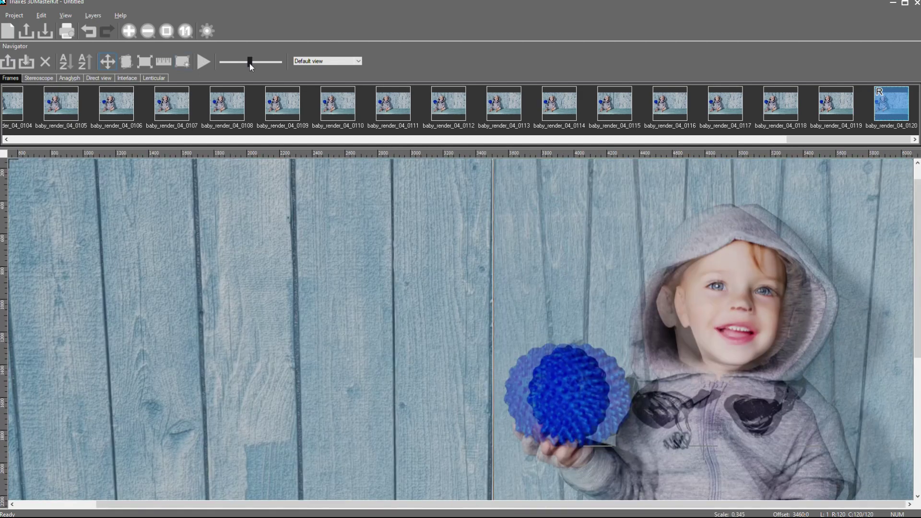
pyautogui.moveTo(249, 64); pyautogui.dragTo(300, 67)
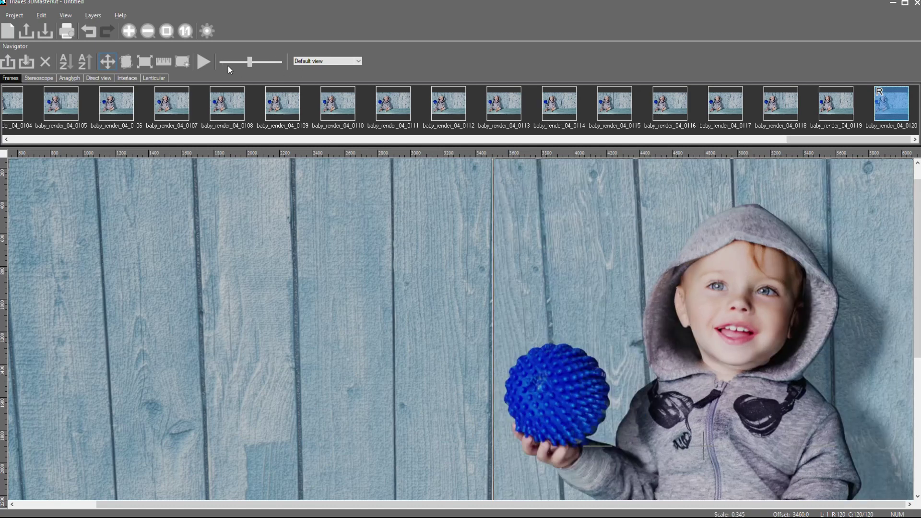
pyautogui.moveTo(229, 65)
pyautogui.mouseDown()
pyautogui.moveTo(255, 70)
pyautogui.moveTo(245, 70)
pyautogui.mouseUp()
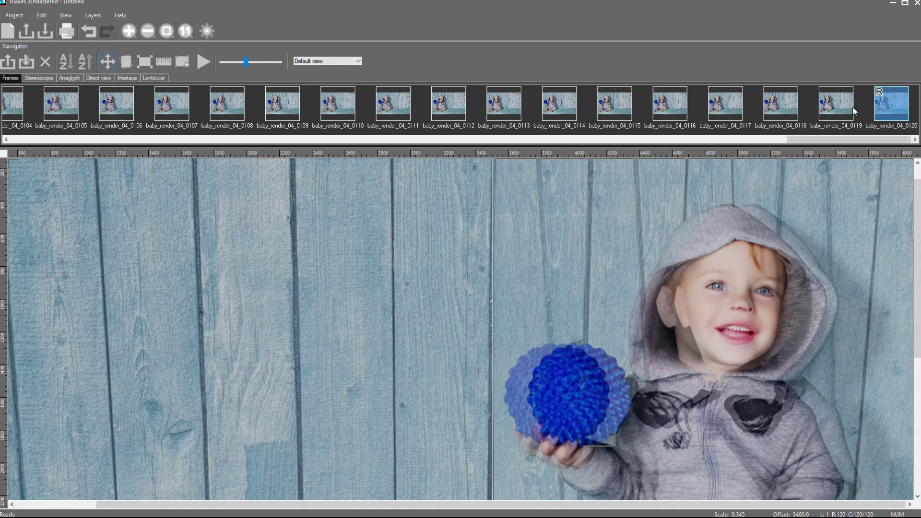
pyautogui.click(837, 111)
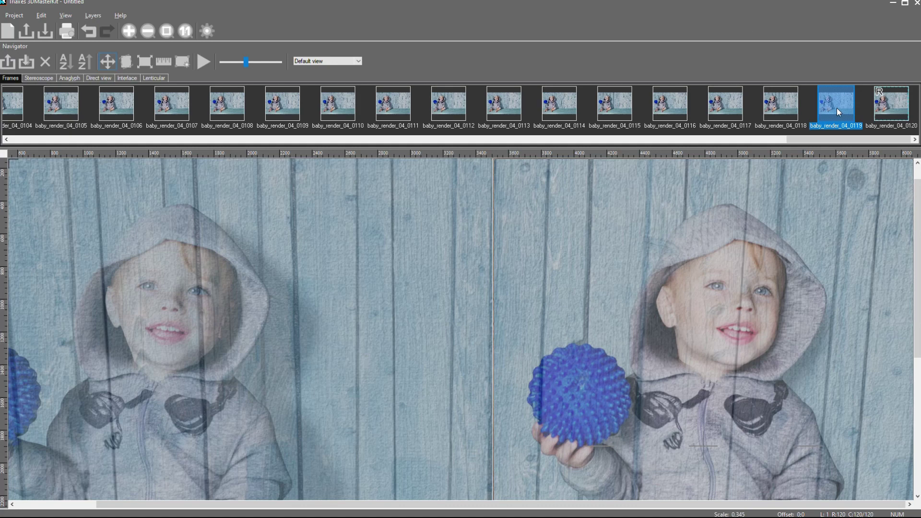
# Apply Edit > Automove proportionally, putting frame 0119 at 3430:0, and play the result.
pyautogui.click(41, 15)
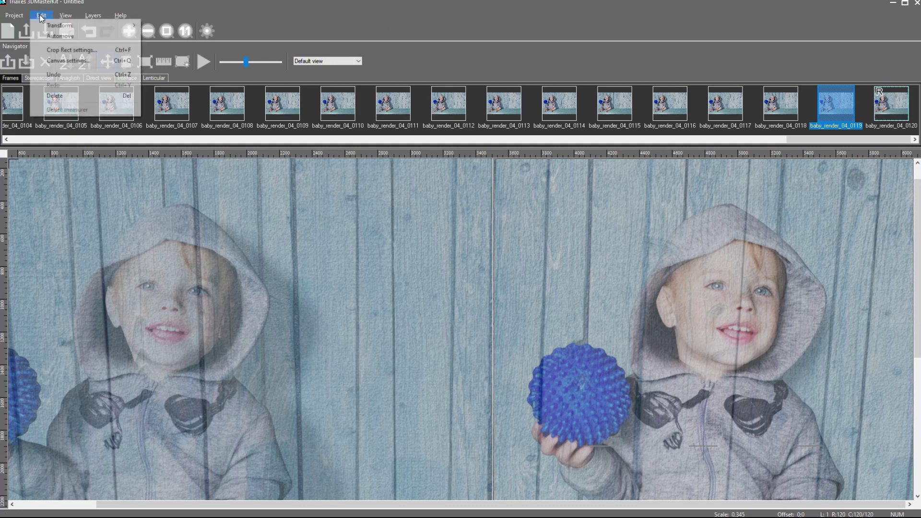
pyautogui.click(60, 37)
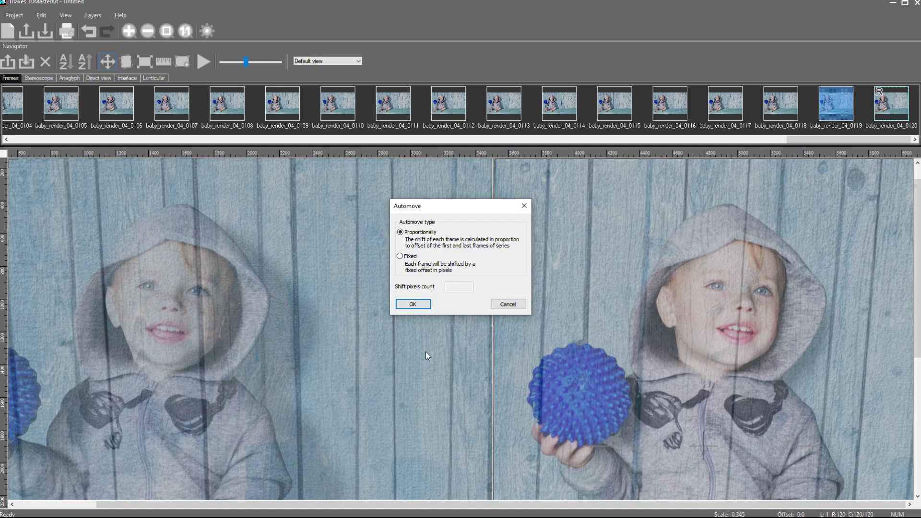
pyautogui.click(413, 304)
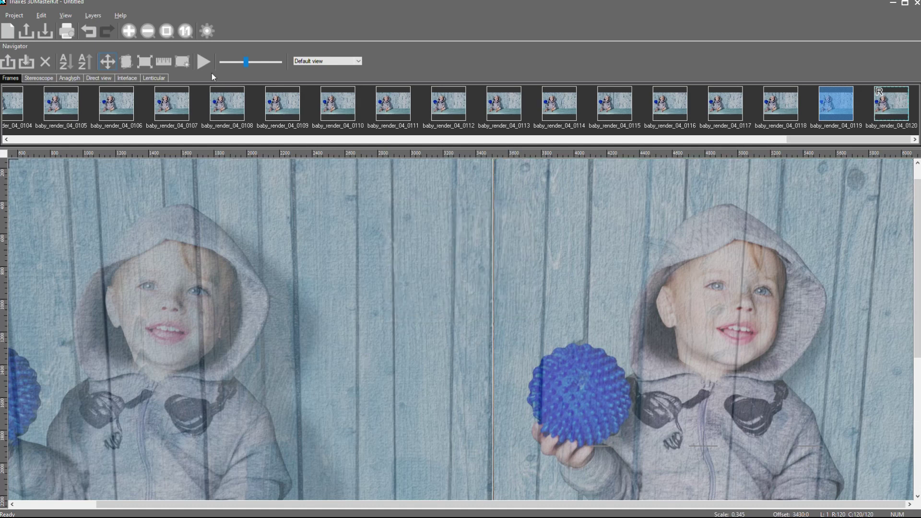
pyautogui.click(201, 61)
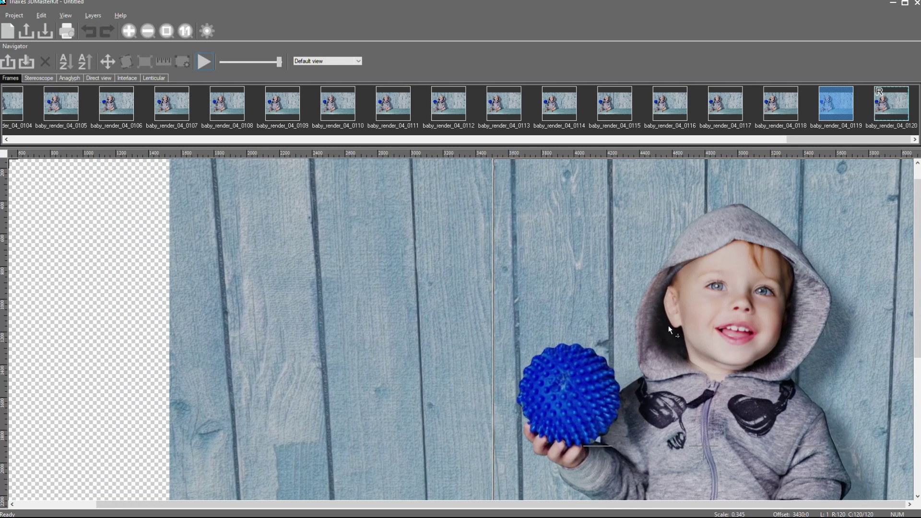
# Stop the preview and tighten the crop rectangle around the seated child with the ball.
pyautogui.scroll(-3, 671, 320)
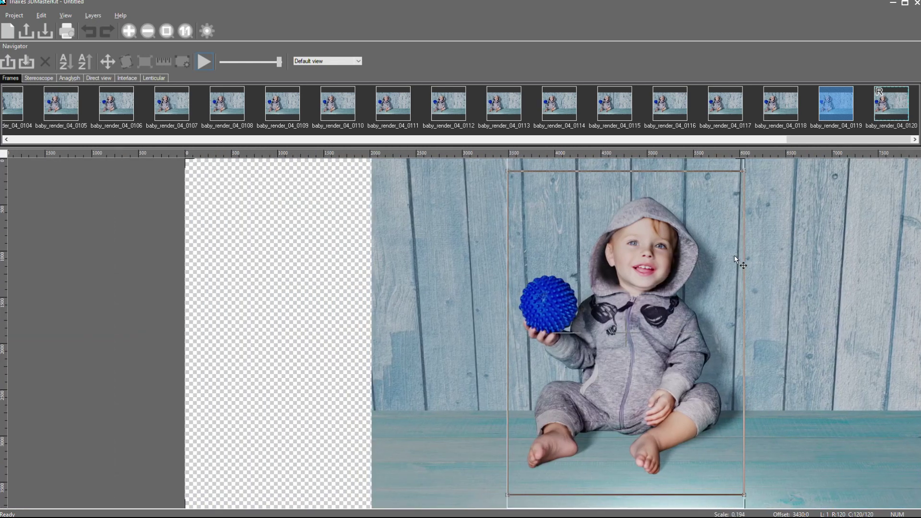
pyautogui.click(205, 62)
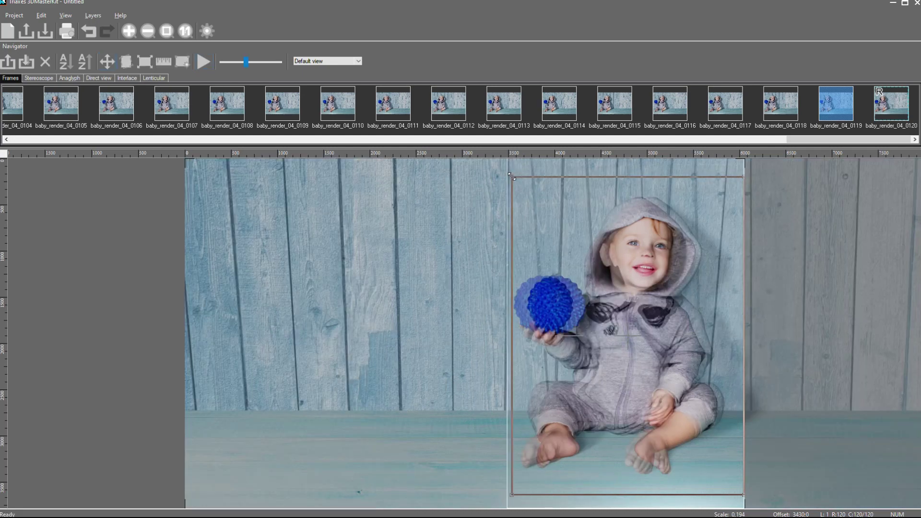
pyautogui.moveTo(502, 174); pyautogui.dragTo(501, 180)
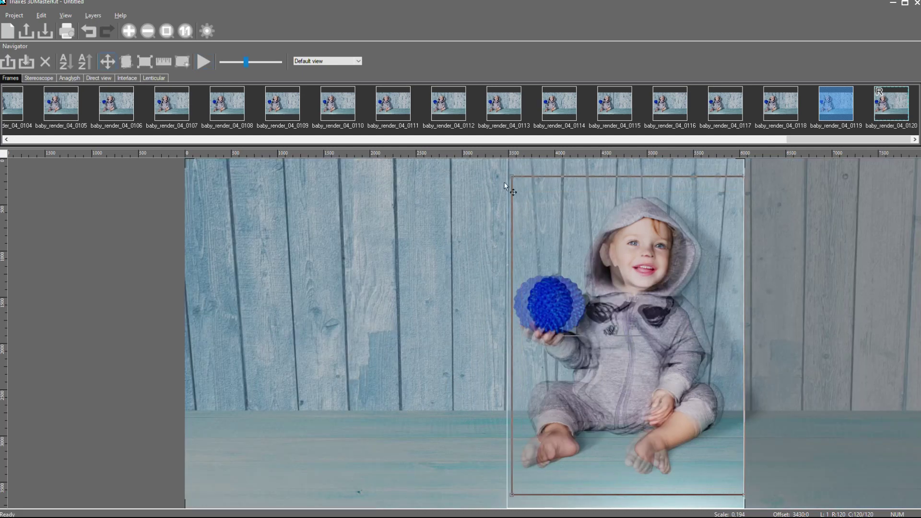
pyautogui.moveTo(706, 176)
pyautogui.mouseDown()
pyautogui.moveTo(688, 173)
pyautogui.moveTo(696, 173)
pyautogui.mouseUp()
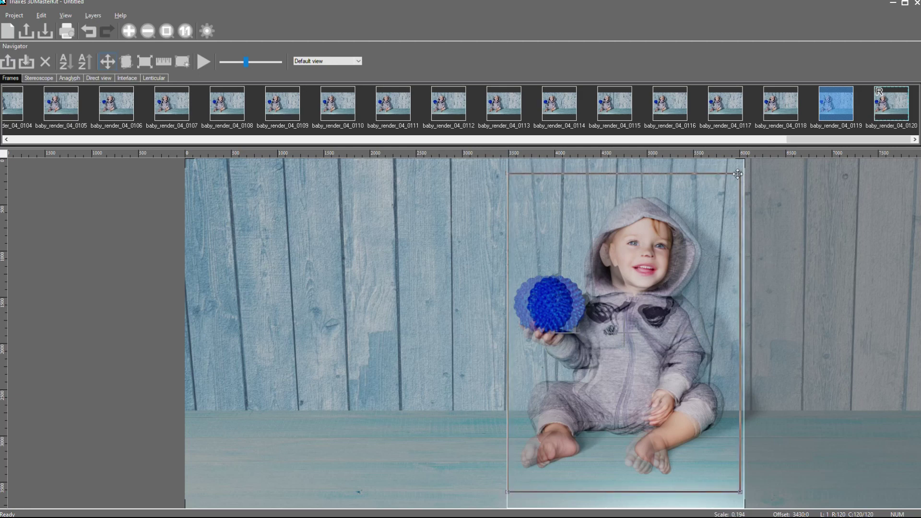
pyautogui.moveTo(740, 174); pyautogui.dragTo(738, 179)
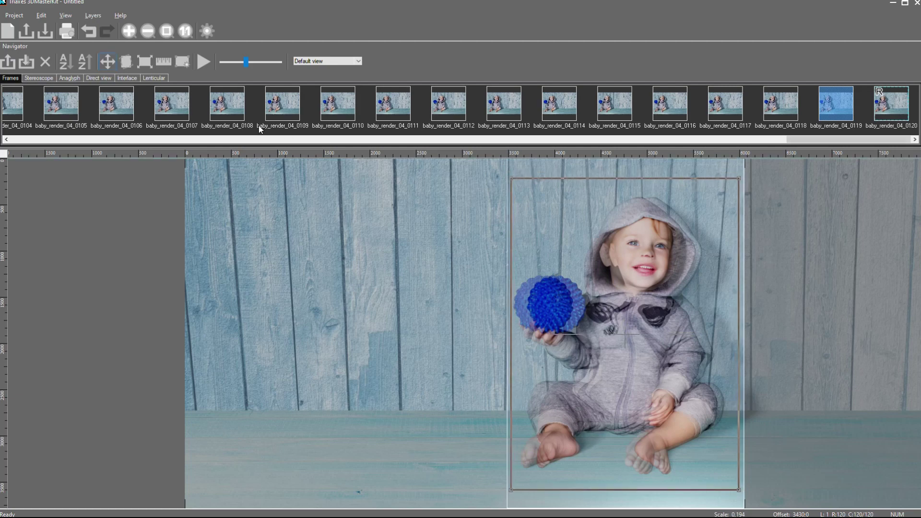
# Set lenticular resolution to 720 ppi, keep Vertical at 20 lpi, and generate the preview.
pyautogui.click(148, 78)
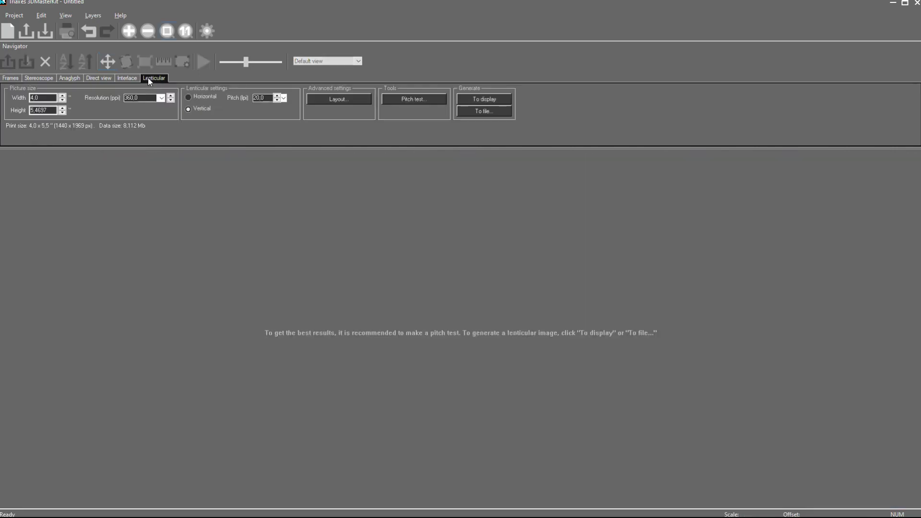
pyautogui.doubleClick(141, 96)
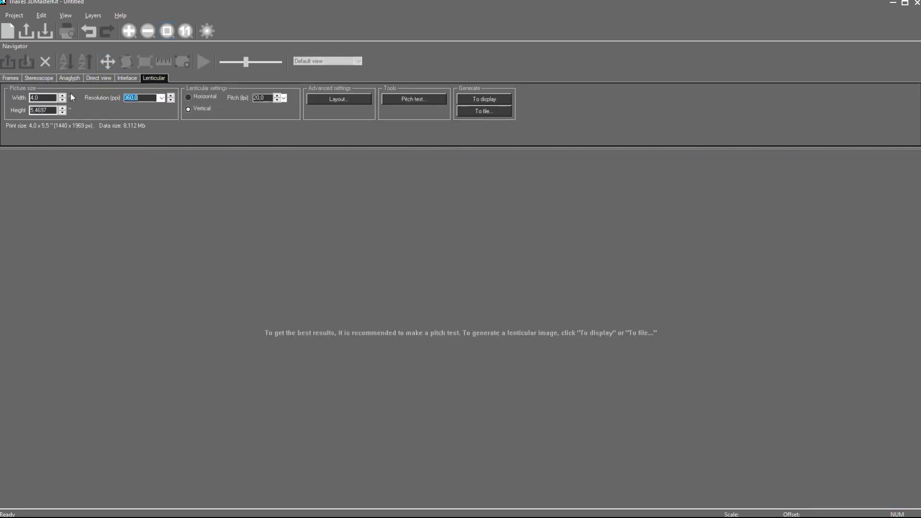
pyautogui.write('720')
pyautogui.click(192, 109)
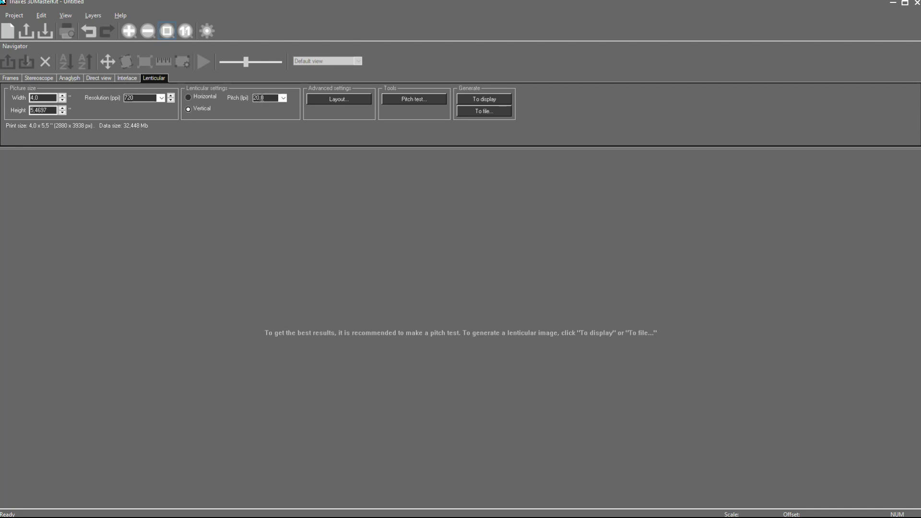
pyautogui.click(493, 103)
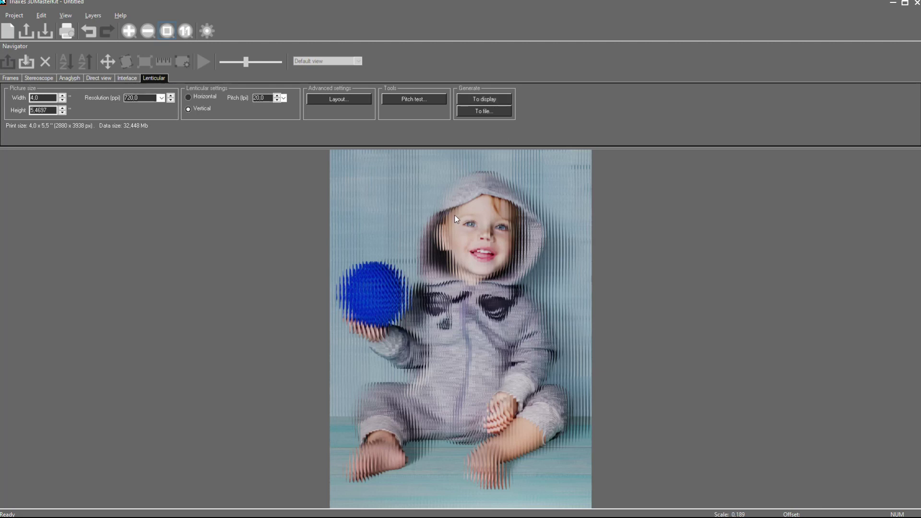
pyautogui.click(333, 102)
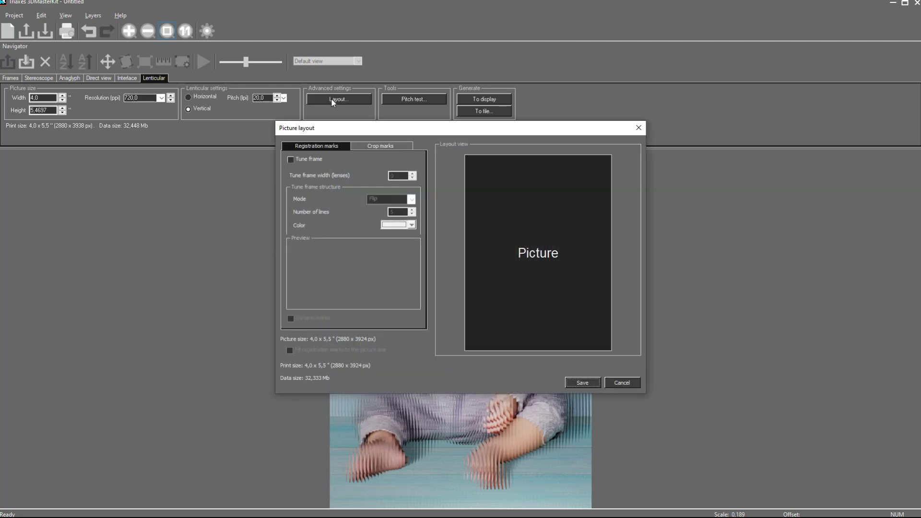
# Save a 5-lens 3D tune frame with dynamic marks, making the print 4.5 x 6.0 in.
pyautogui.click(291, 159)
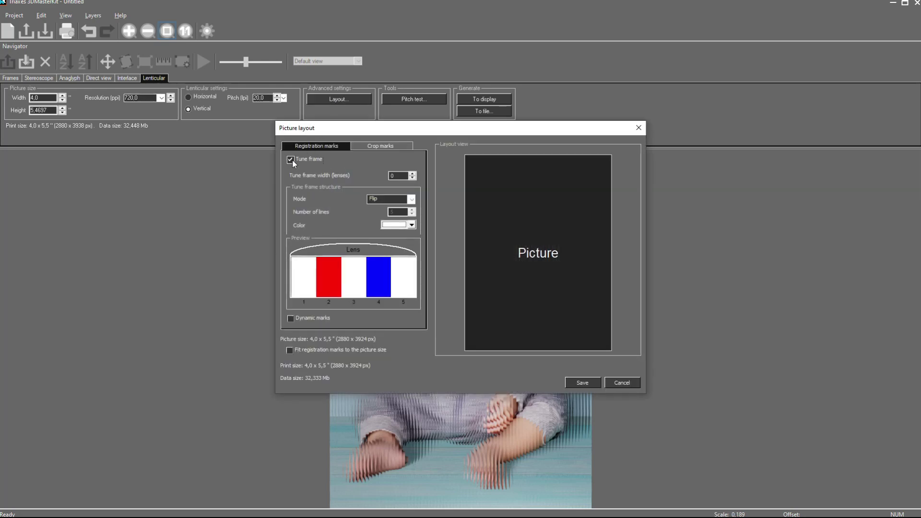
pyautogui.click(412, 173)
pyautogui.click(412, 174)
pyautogui.click(413, 173)
pyautogui.click(412, 173)
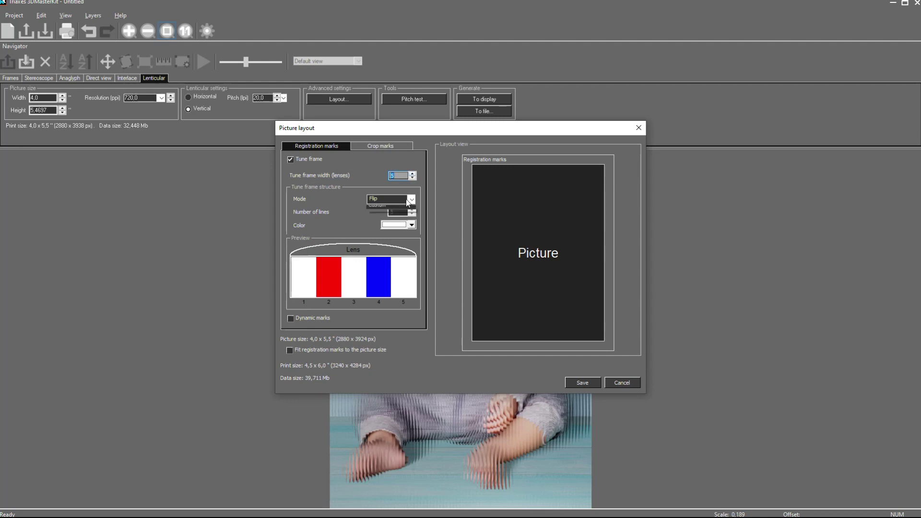
pyautogui.click(386, 199)
pyautogui.click(379, 219)
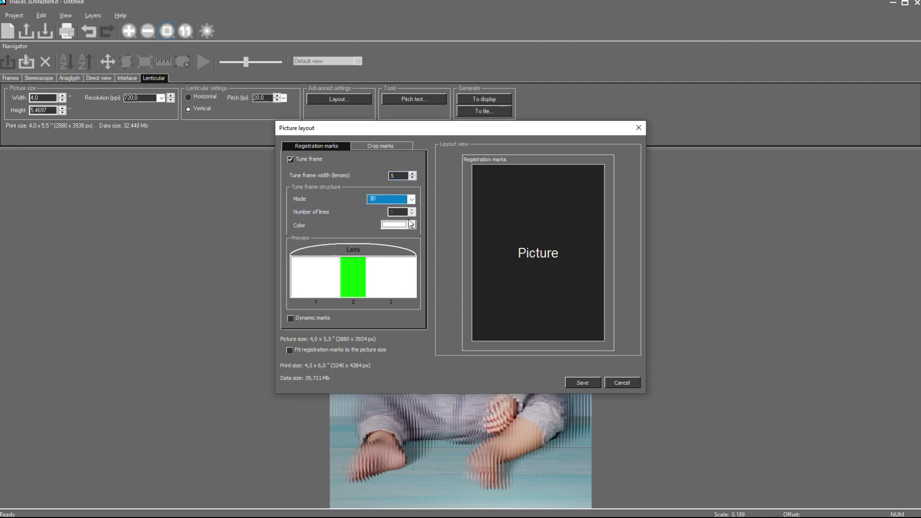
pyautogui.click(291, 319)
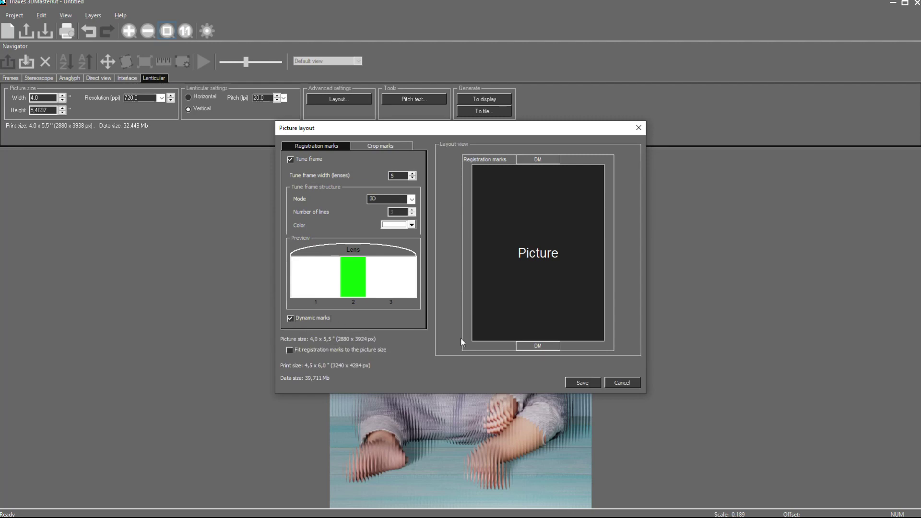
pyautogui.click(584, 384)
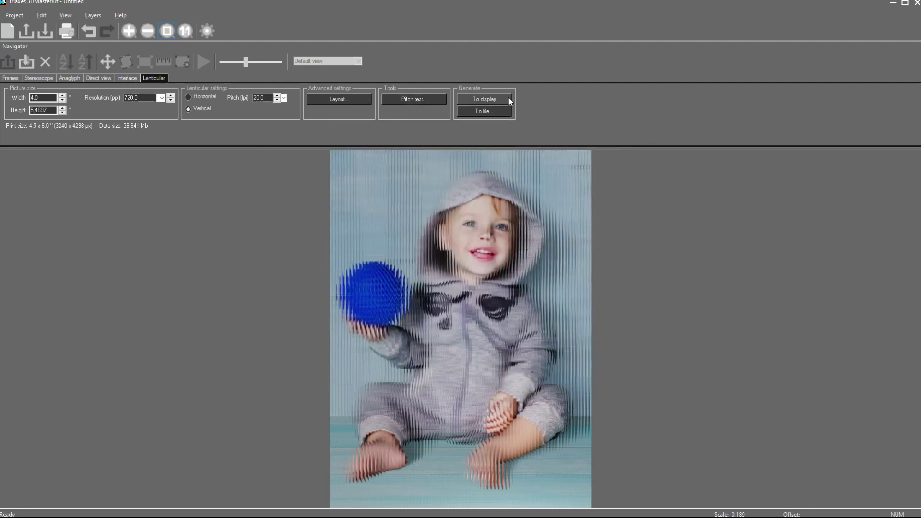
# Re-encode the interlaced image for display with the new tune frame layout.
pyautogui.click(484, 99)
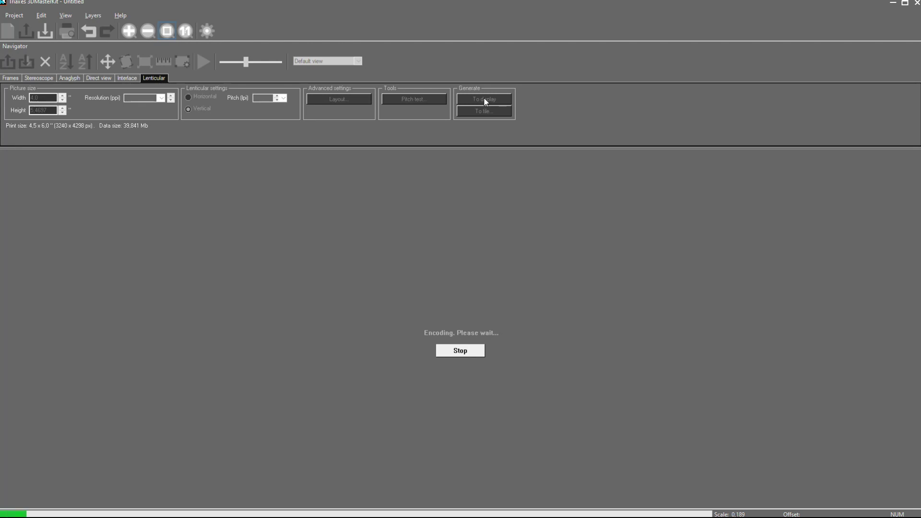